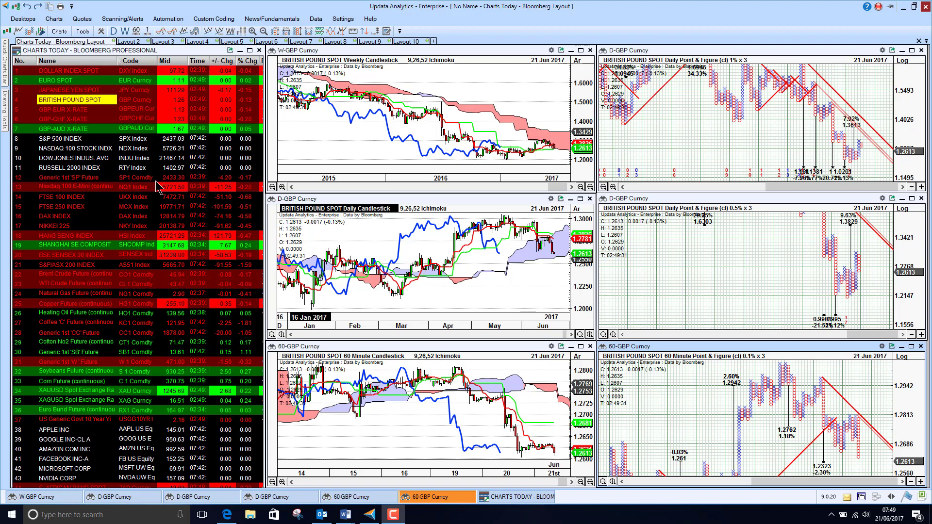
# Load DOLLAR INDEX SPOT, then EURO SPOT, into the six linked Ichimoku and point-and-figure charts
pyautogui.click(63, 70)
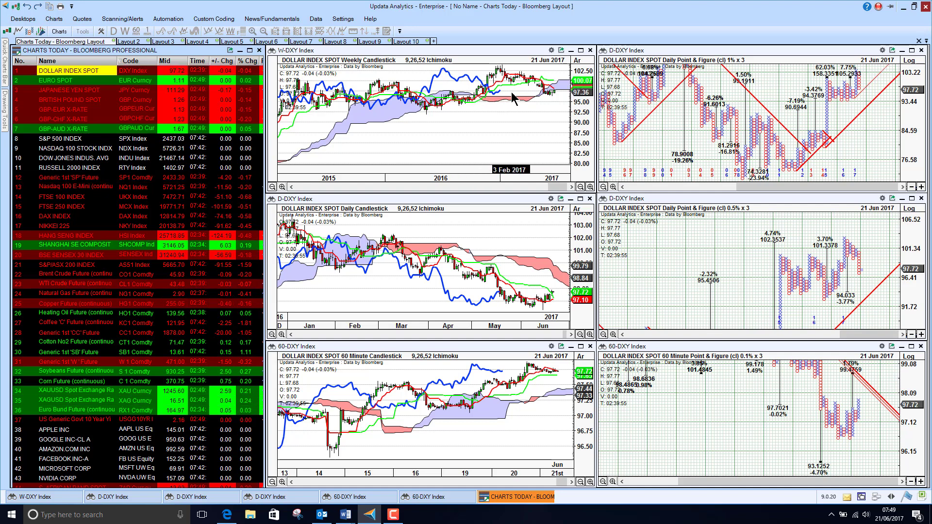
pyautogui.click(73, 83)
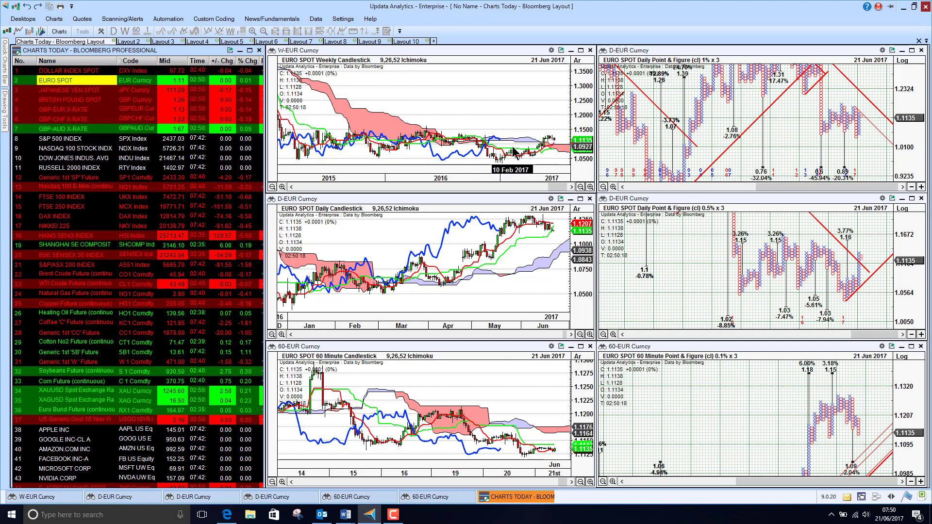
# Chart JAPANESE YEN SPOT, then BRITISH POUND SPOT, across all six weekly, daily and 60-minute views
pyautogui.click(103, 95)
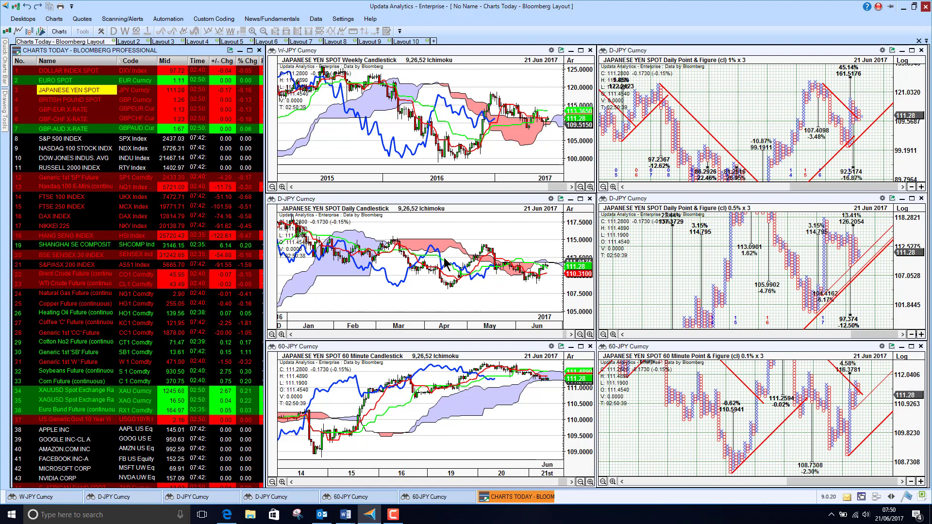
pyautogui.click(61, 101)
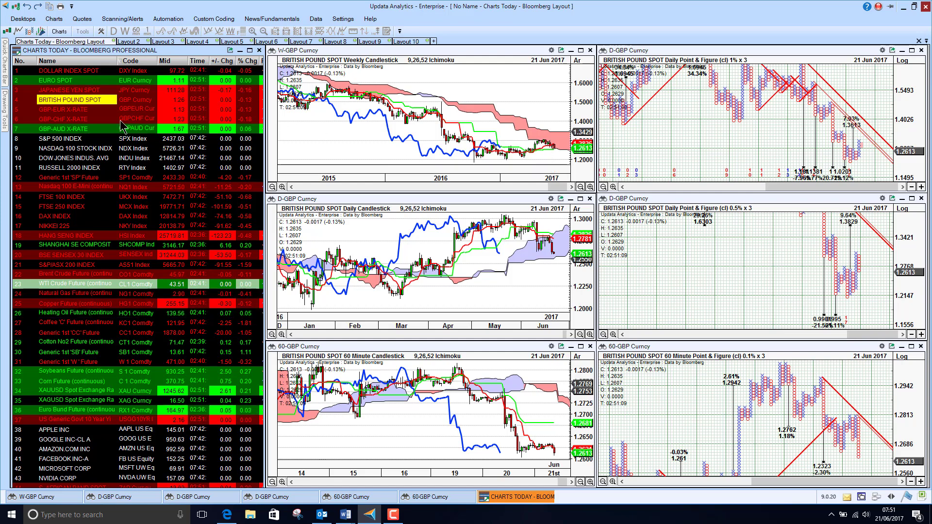
# Step the charts through the GBP-EUR, GBP-CHF and GBP-AUD X-rates, then the S&P 500 INDEX
pyautogui.click(67, 111)
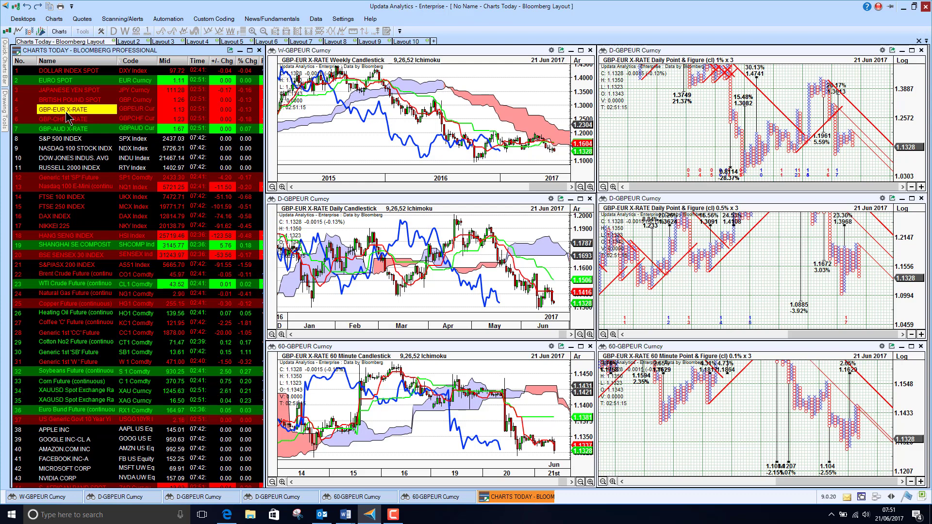
pyautogui.press('Down')
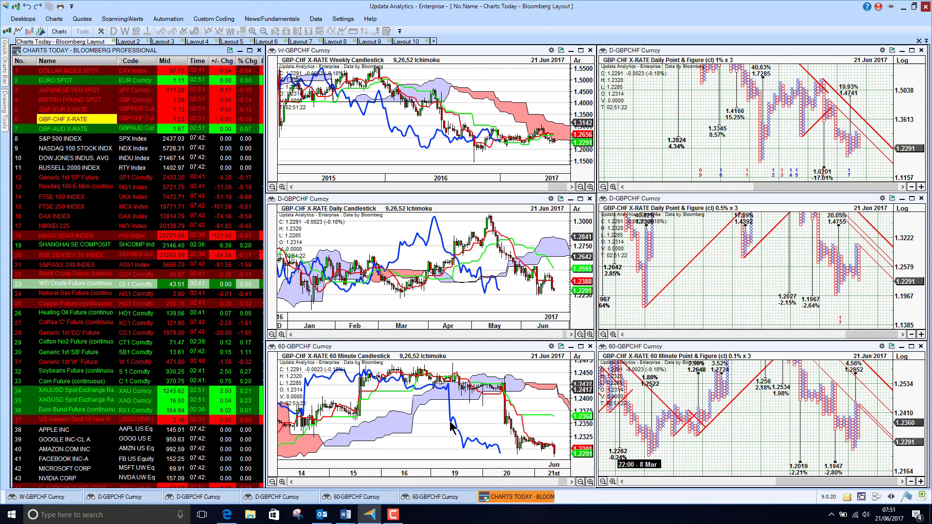
pyautogui.click(74, 131)
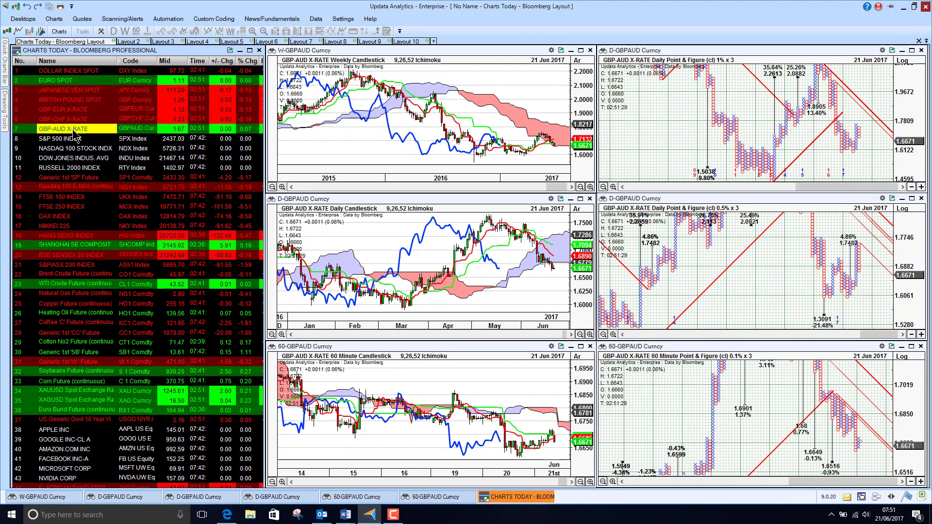
pyautogui.click(73, 140)
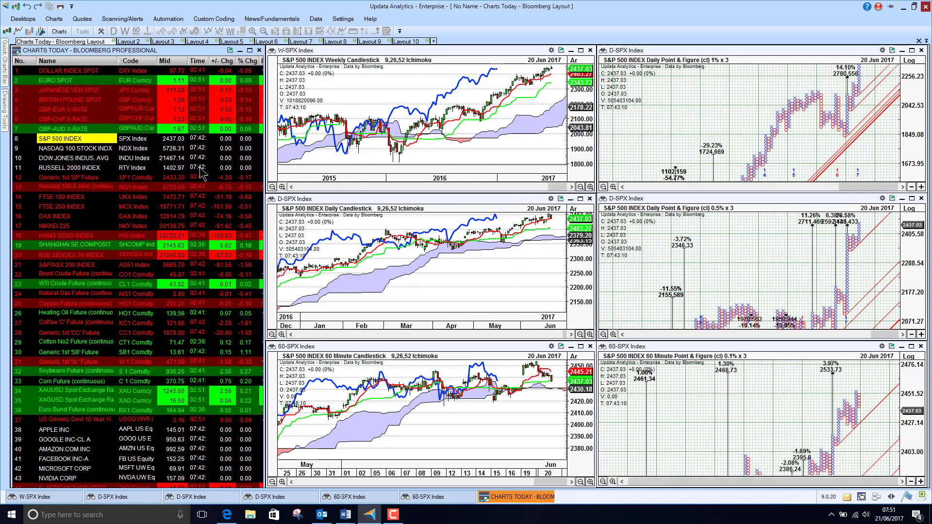
# Cycle through NASDAQ 100, Dow Jones, Russell 2000, SP and Nasdaq E-Mini futures to FTSE 100
pyautogui.click(57, 150)
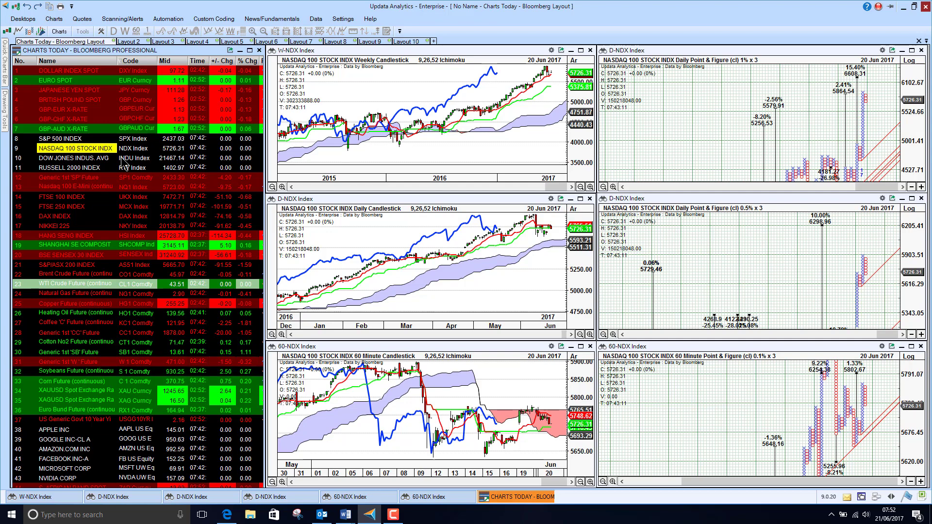
pyautogui.click(57, 163)
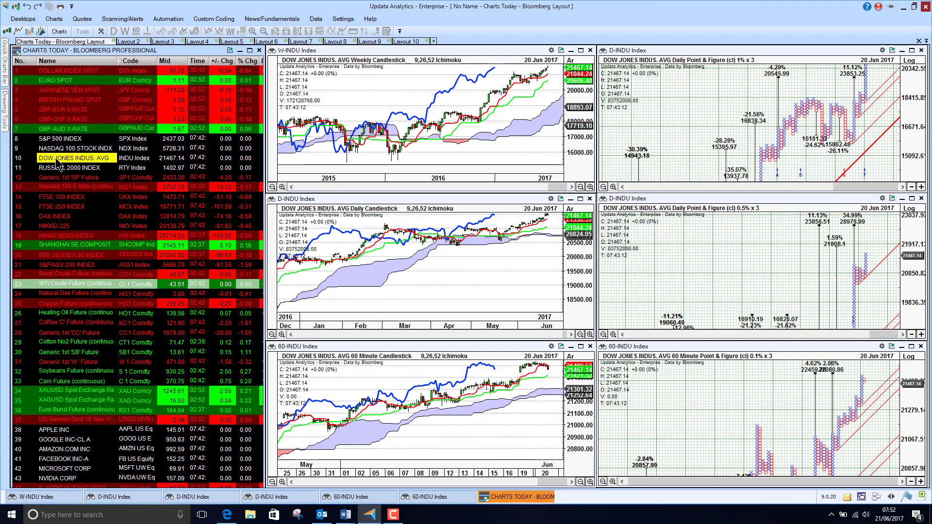
pyautogui.press('Down')
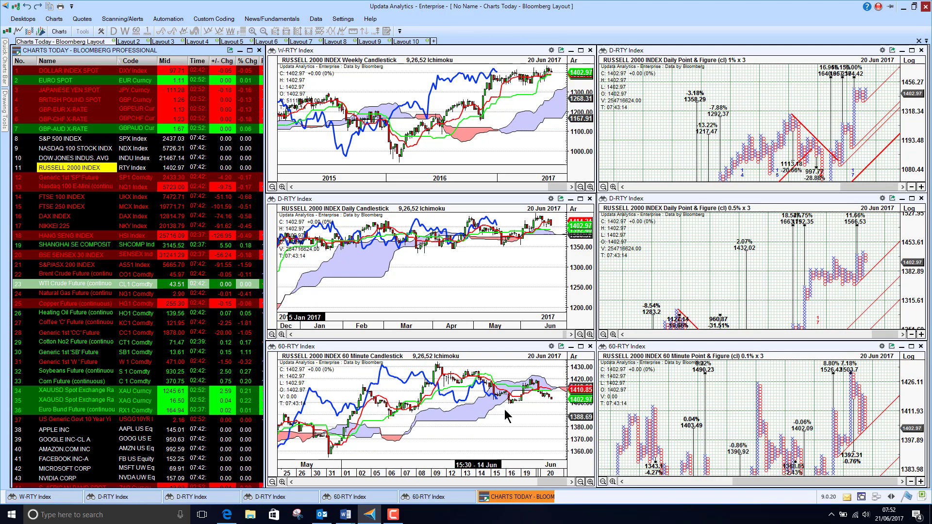
pyautogui.click(73, 178)
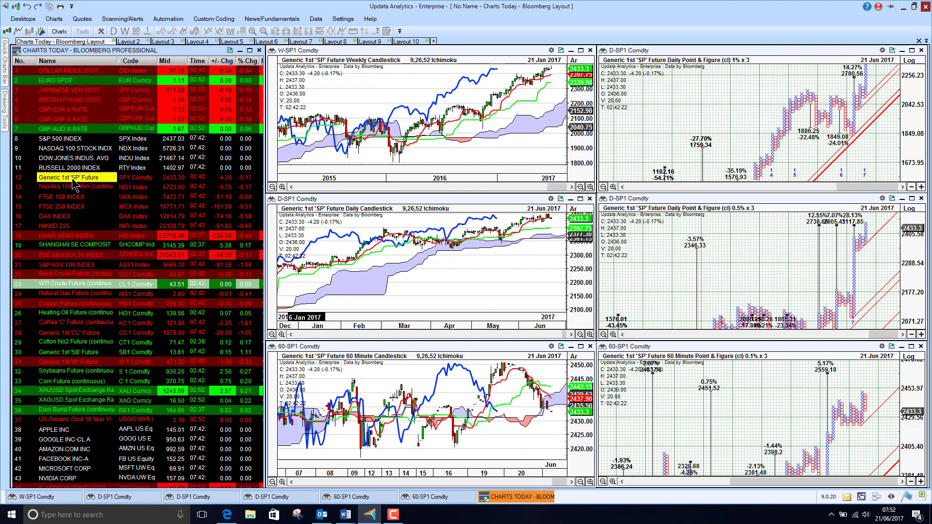
pyautogui.press('Down')
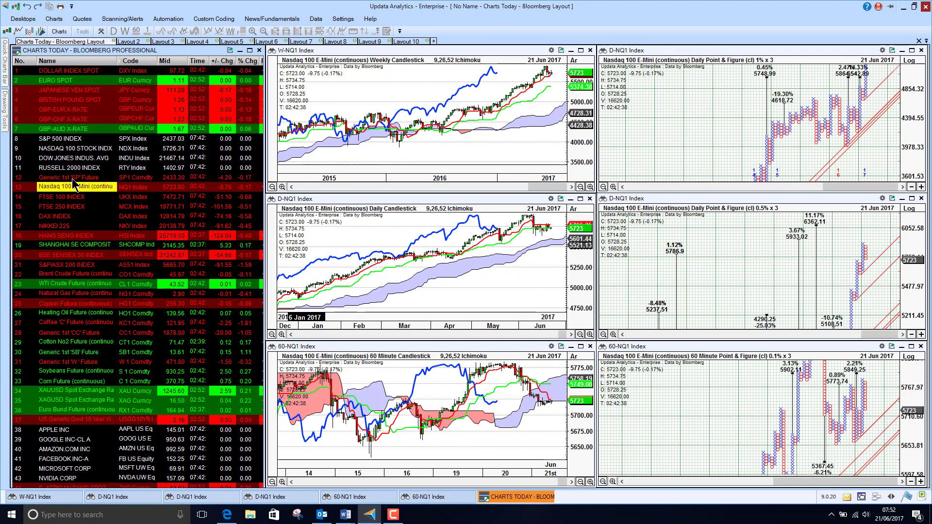
pyautogui.press('Down')
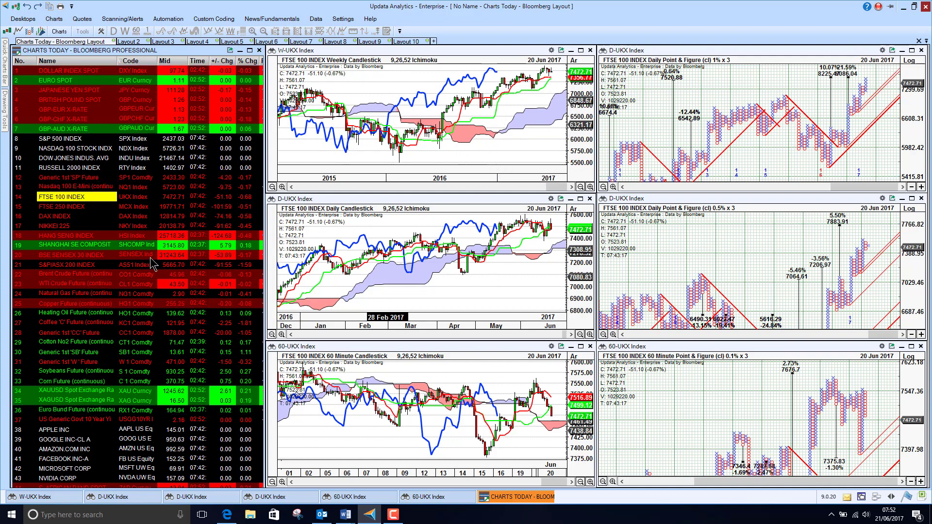
# Load the FTSE 250 INDEX, then the DAX INDEX, into the six linked charts
pyautogui.click(72, 208)
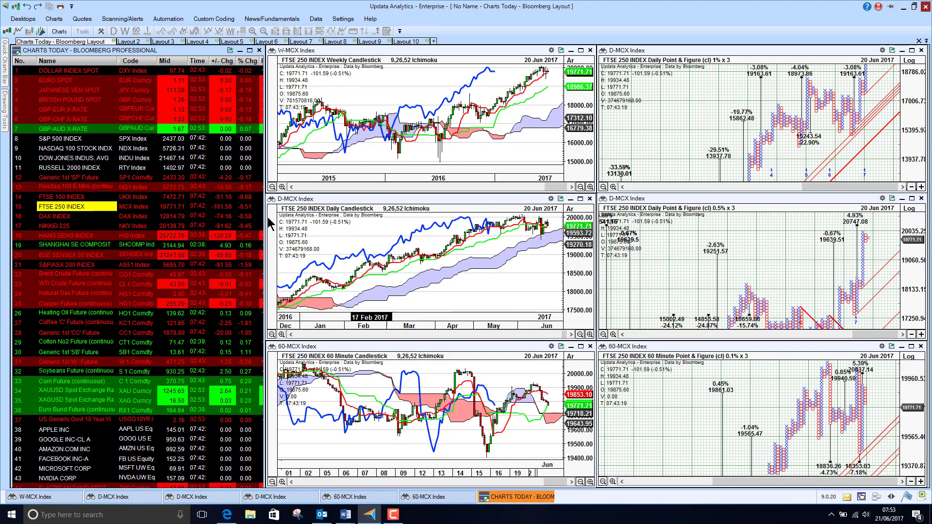
pyautogui.click(55, 217)
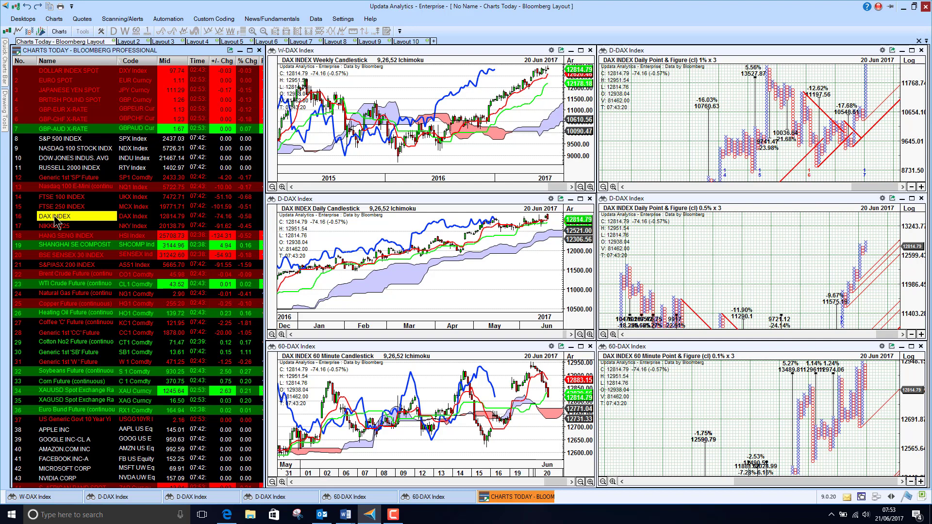
# Step the charts through Nikkei 225, Hang Seng, Shanghai Composite, BSE Sensex 30 and S&P/ASX 200
pyautogui.press('Down')
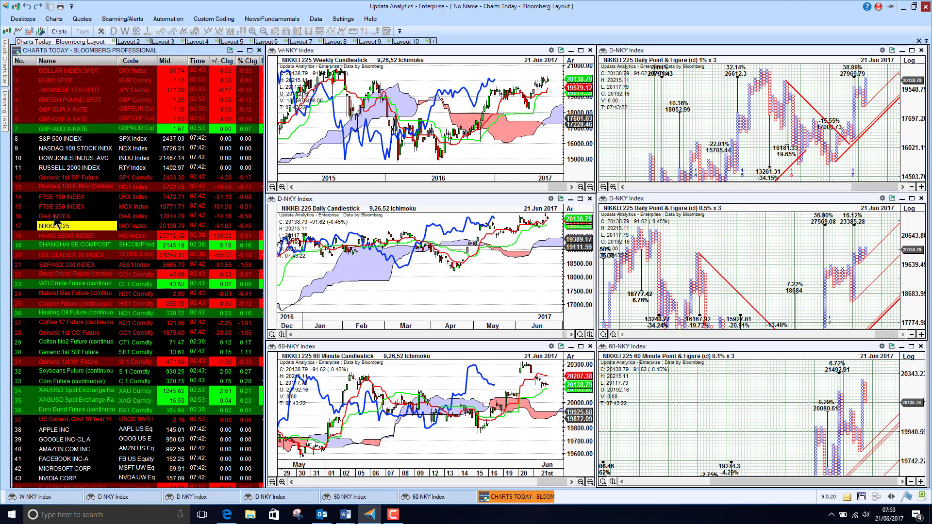
pyautogui.press('Down')
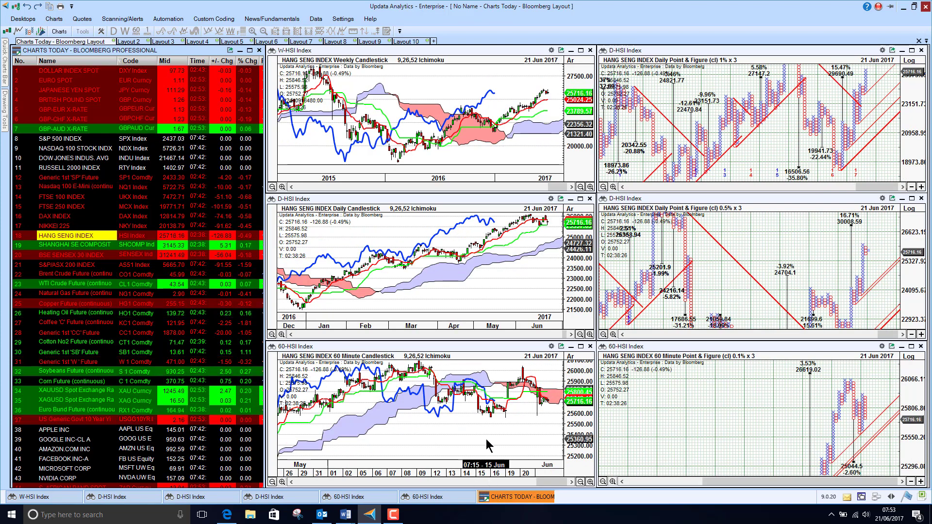
pyautogui.click(76, 248)
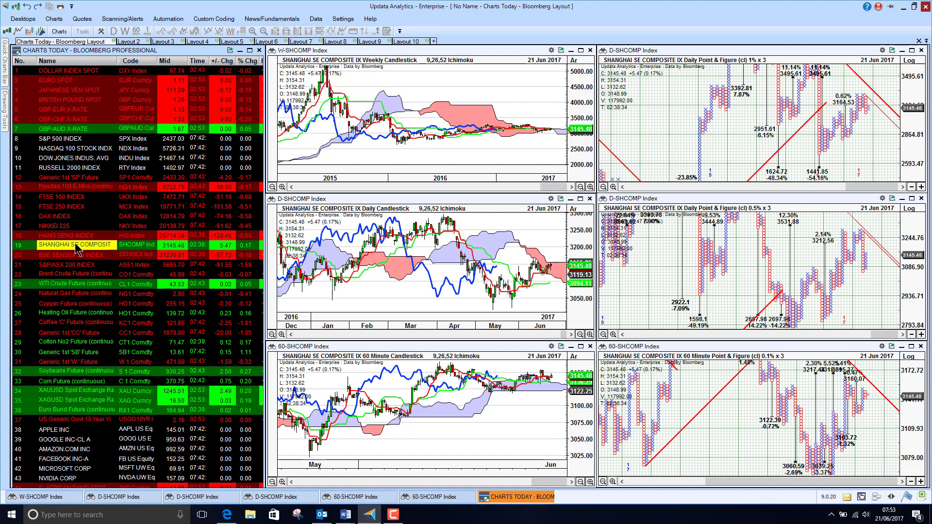
pyautogui.press('Down')
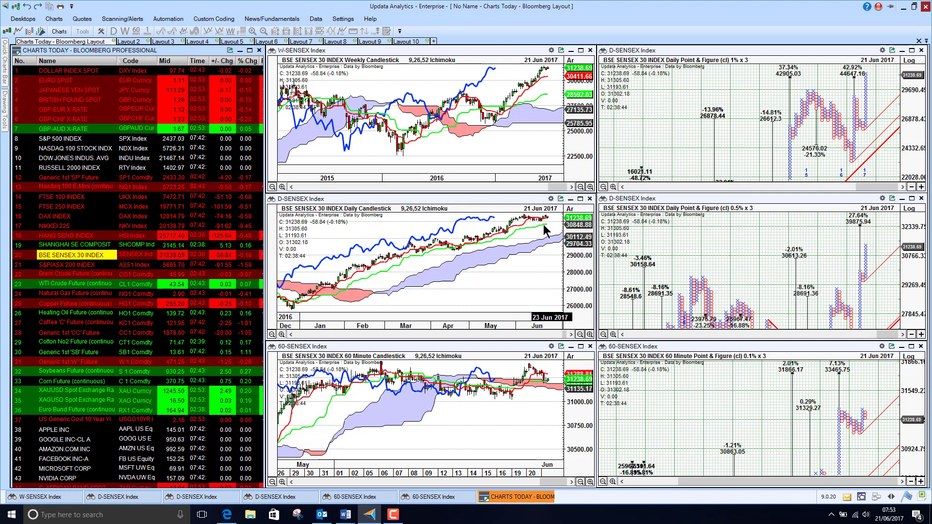
pyautogui.click(59, 266)
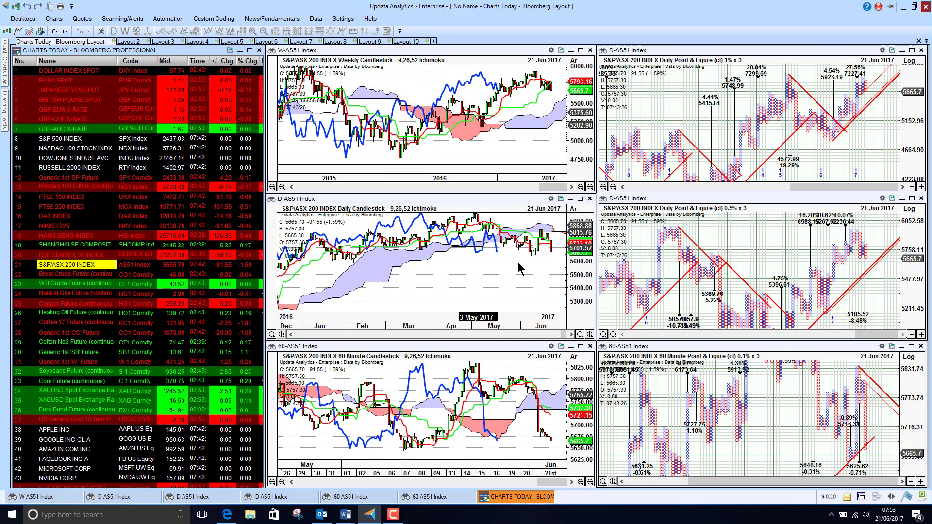
# Chart the Brent crude, WTI crude and natural gas futures one after another
pyautogui.click(57, 275)
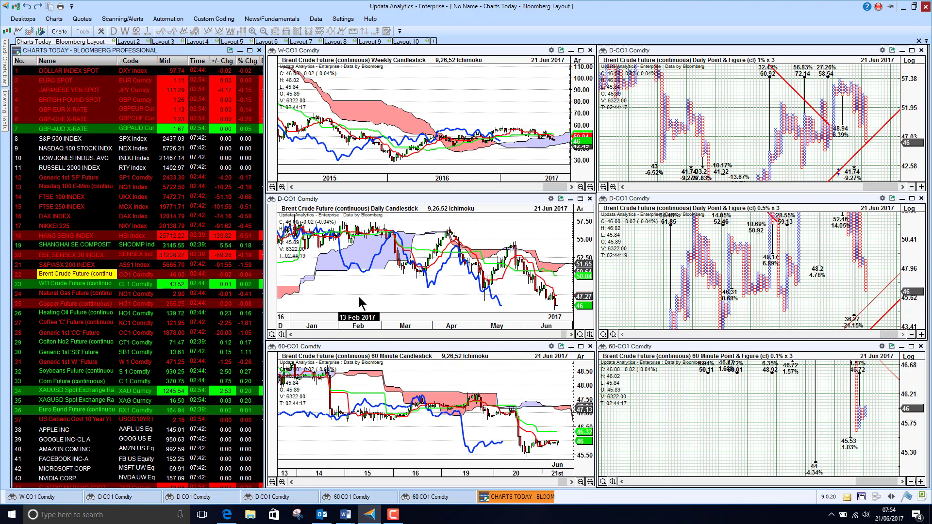
pyautogui.click(64, 286)
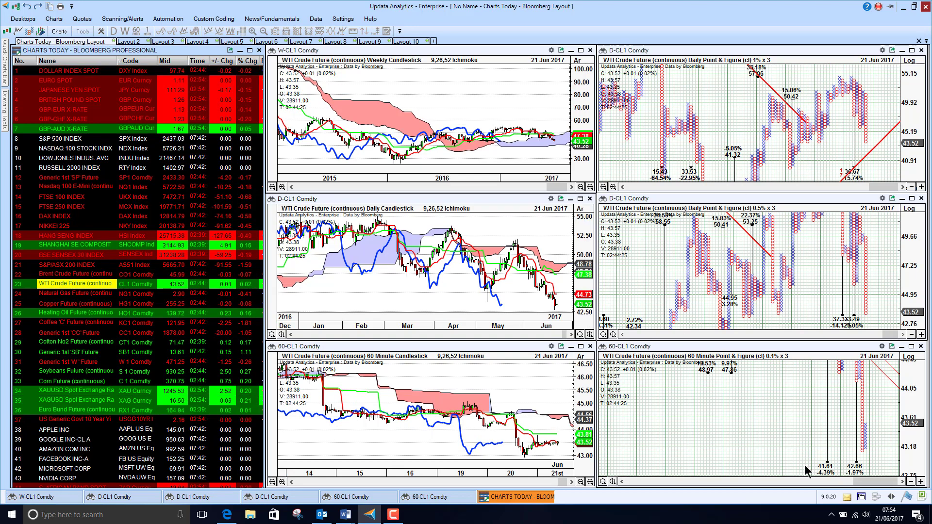
pyautogui.click(72, 295)
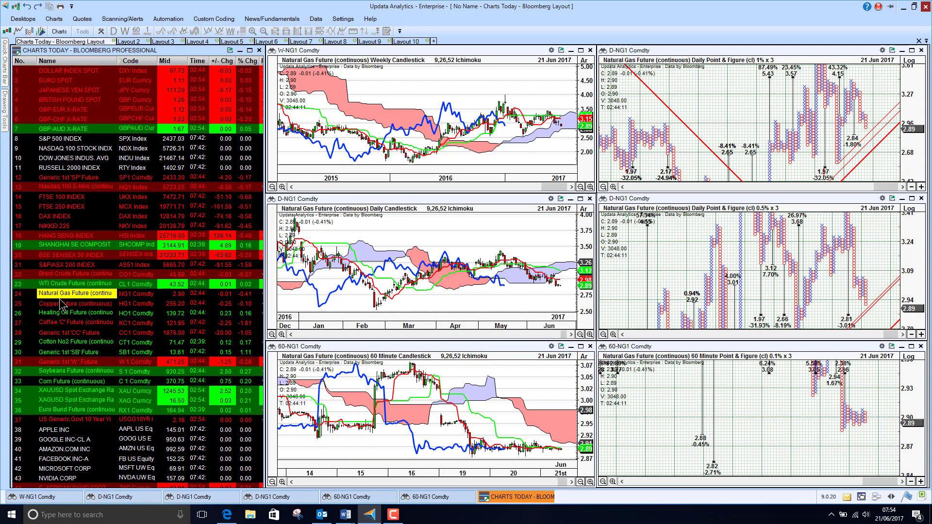
# Show the XAUUSD gold rate, the XAGUSD silver rate, then the US Generic Govt 10 Year Yield
pyautogui.click(62, 392)
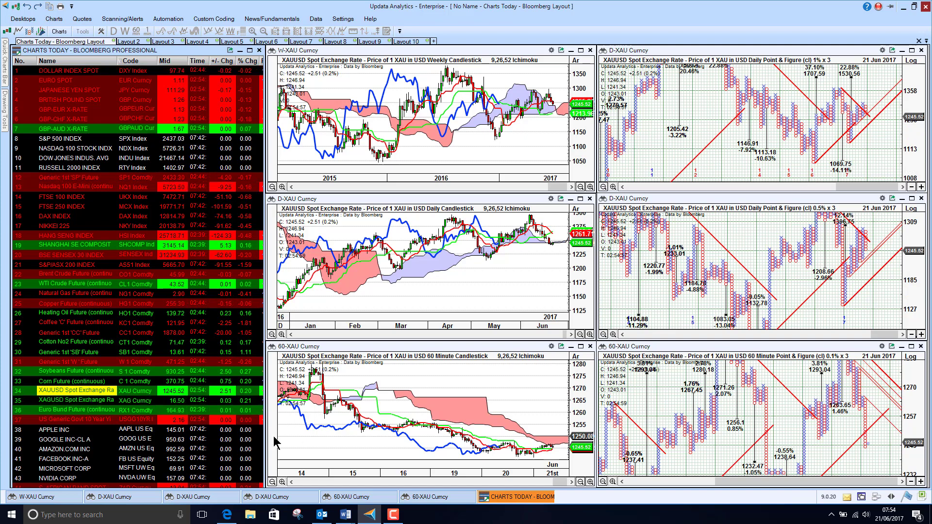
pyautogui.click(49, 402)
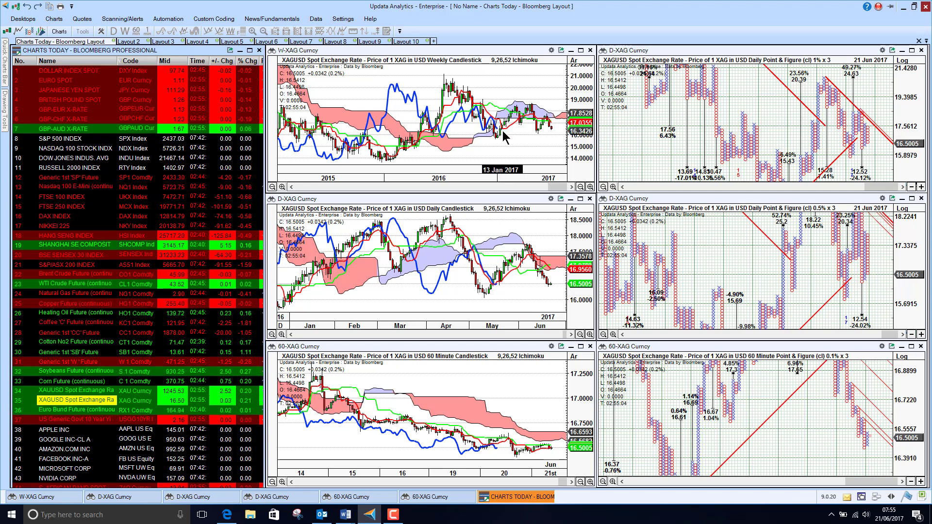
pyautogui.click(73, 421)
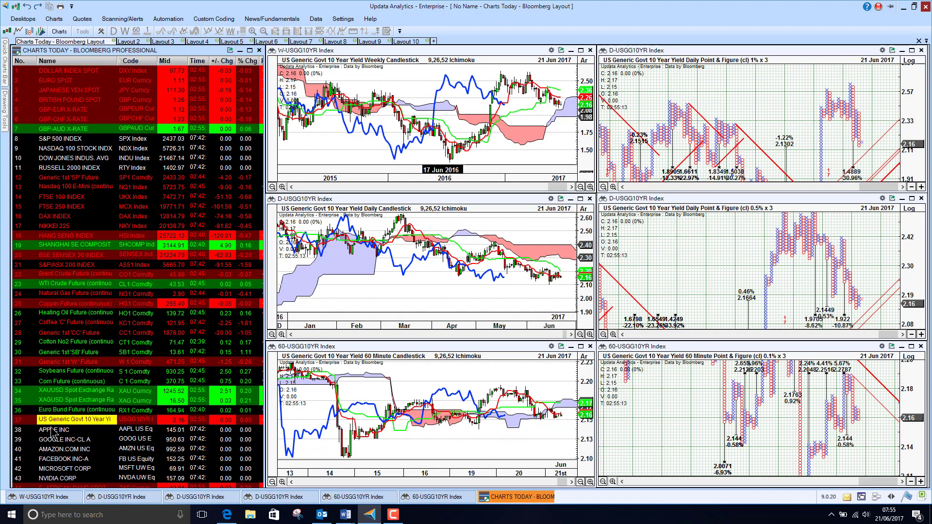
# Step through Apple, Google Class A, Amazon.com and Facebook, ending on Microsoft Corp
pyautogui.click(54, 430)
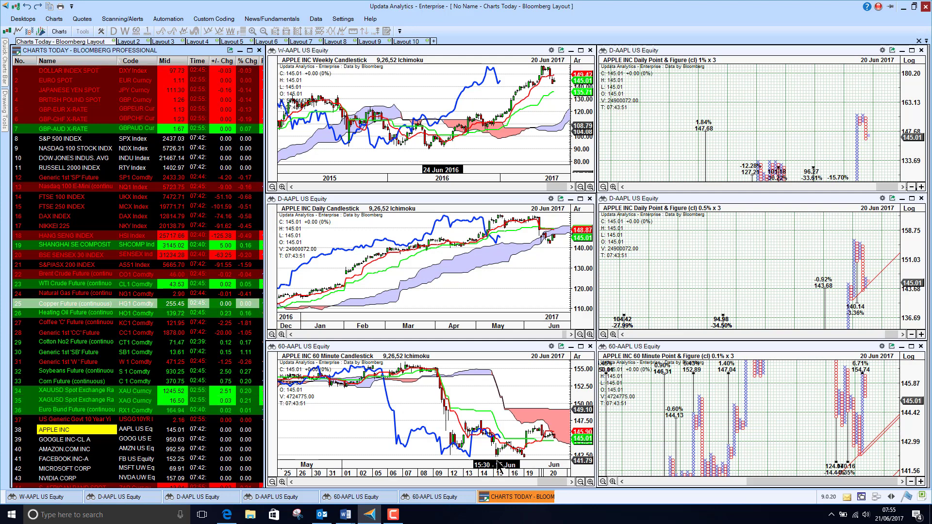
pyautogui.click(49, 440)
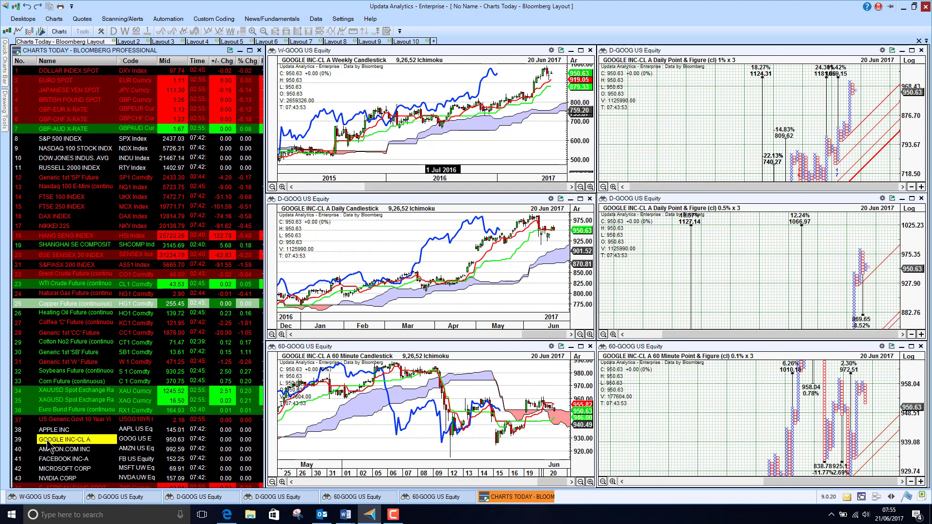
pyautogui.click(48, 449)
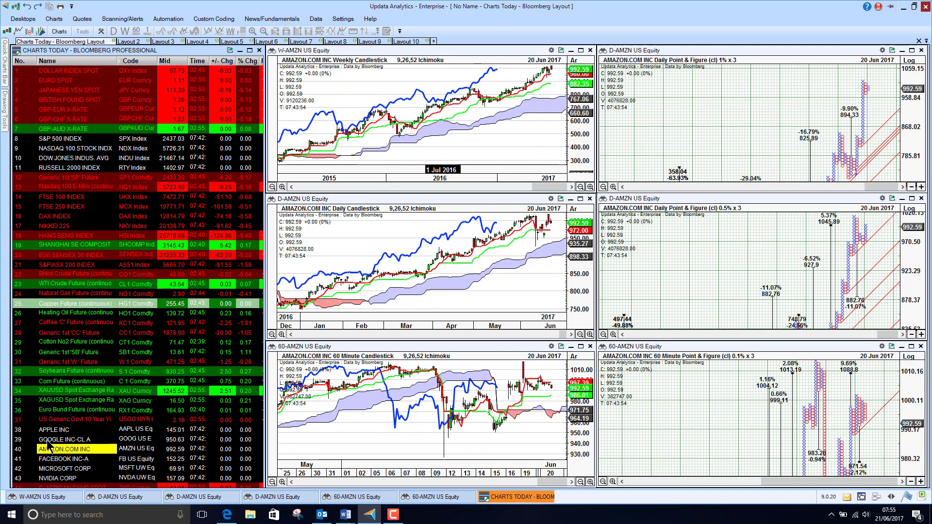
pyautogui.press('Down')
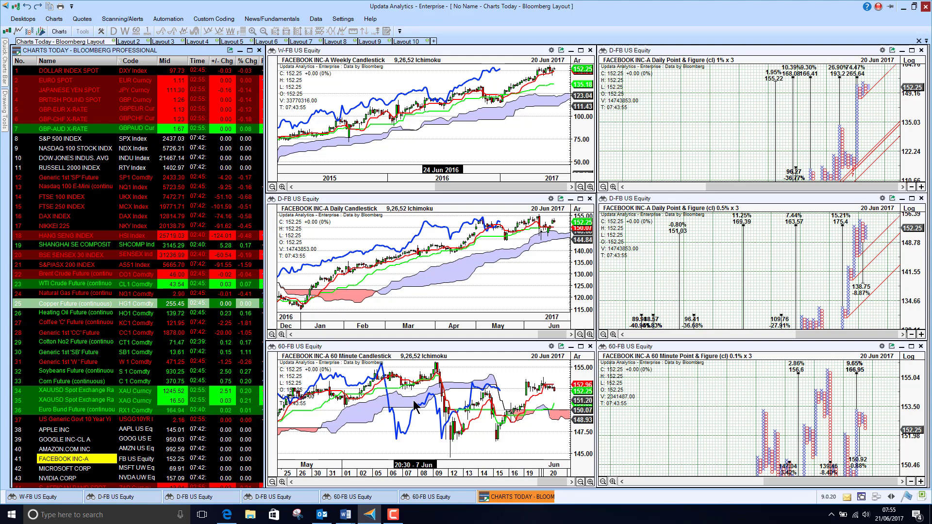
pyautogui.click(57, 469)
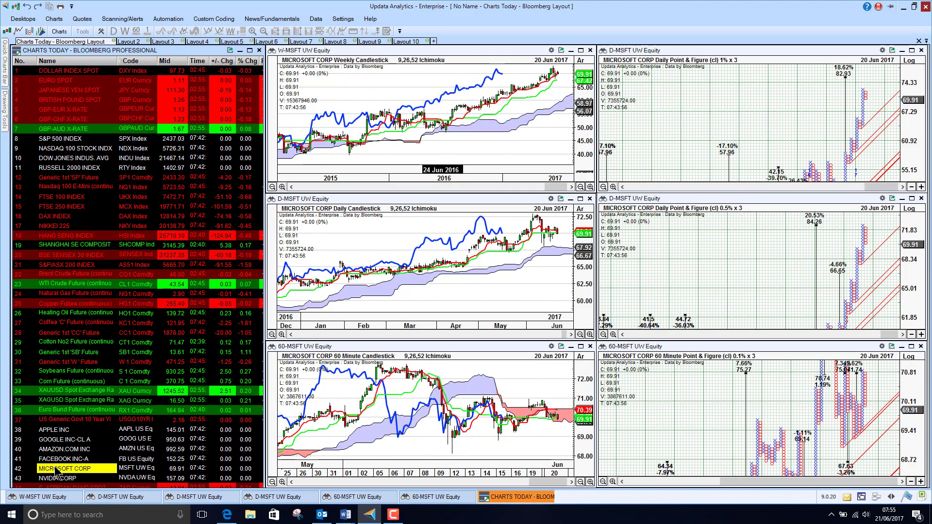